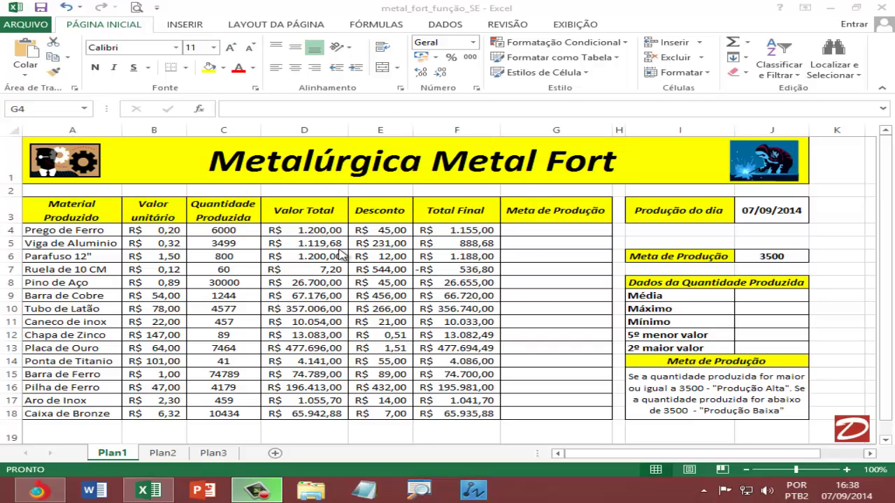
Start an SE formula in G4 with the logical test C4>=J6, comparing the produced quantity with the production target.
{"action": "left_click", "coordinate": [535, 233]}
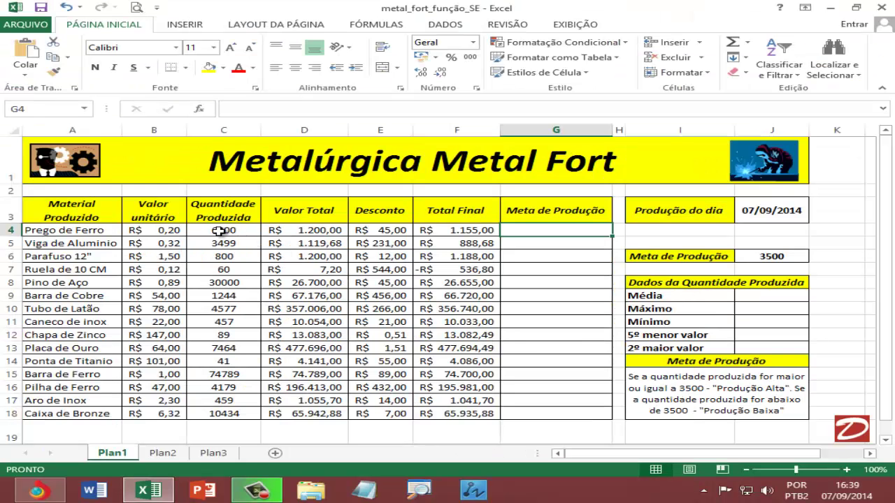
{"action": "left_click", "coordinate": [217, 232]}
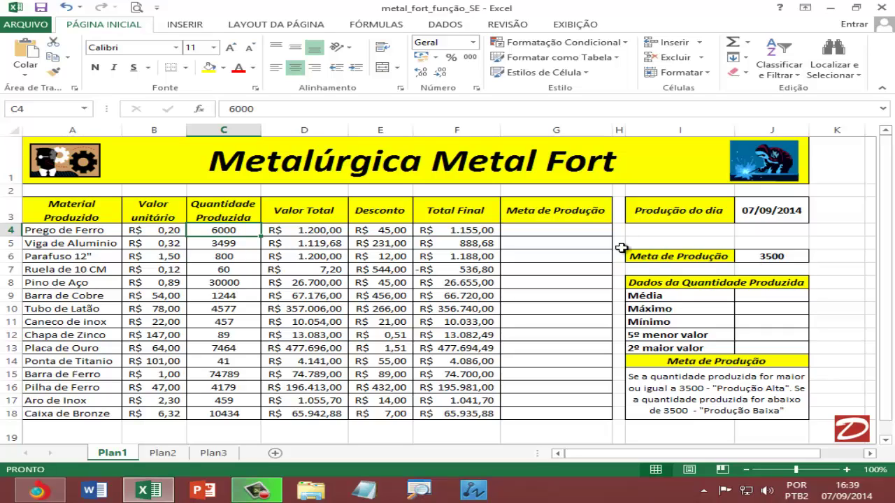
{"action": "left_click", "coordinate": [546, 231]}
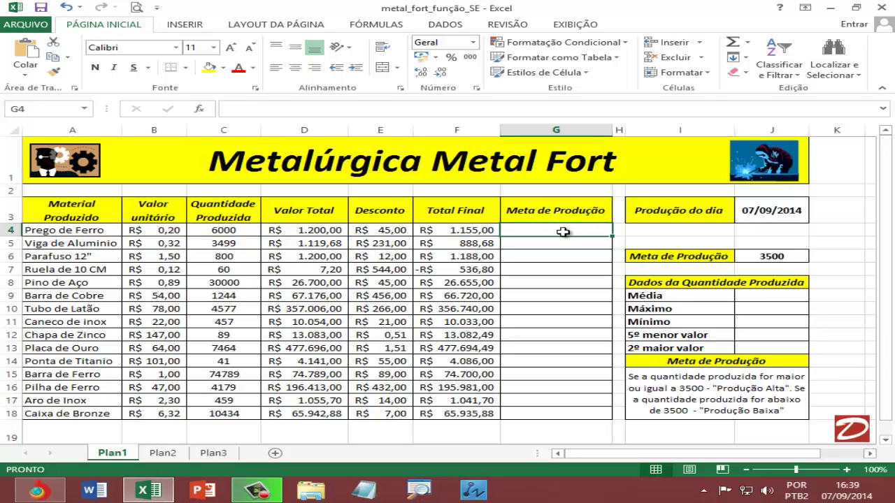
{"action": "type", "text": "=se"}
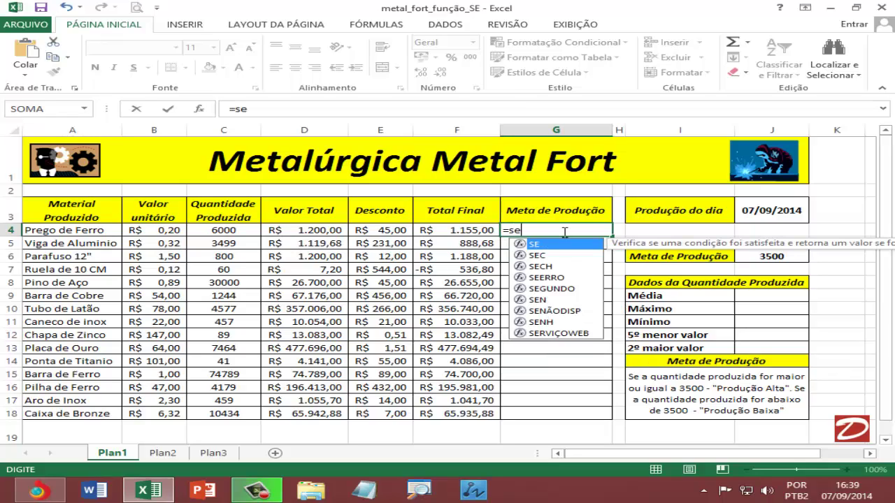
{"action": "type", "text": "("}
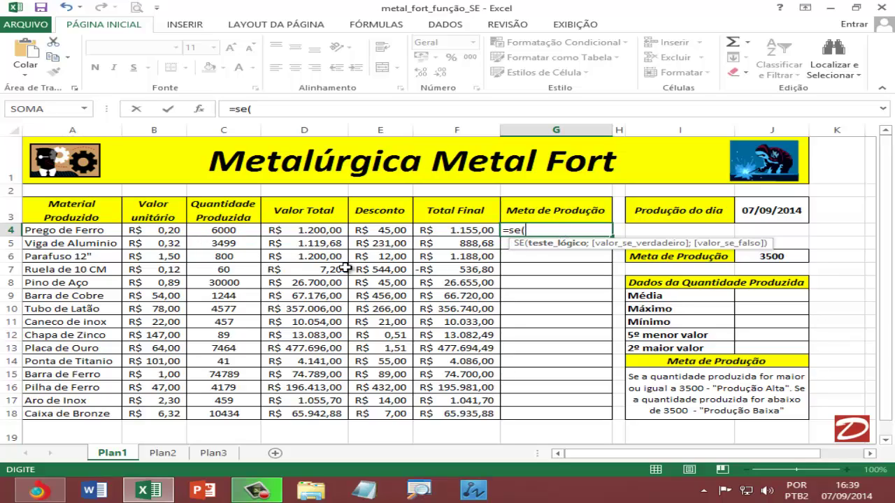
{"action": "left_click", "coordinate": [203, 230]}
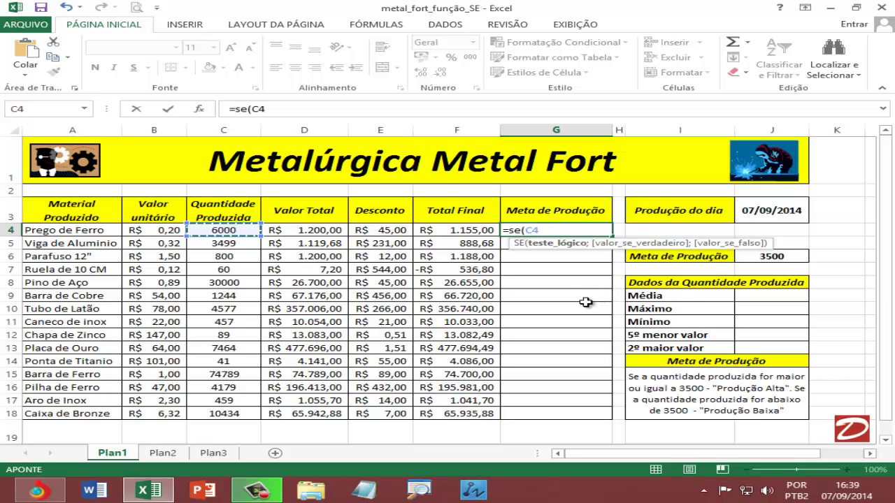
{"action": "type", "text": ">"}
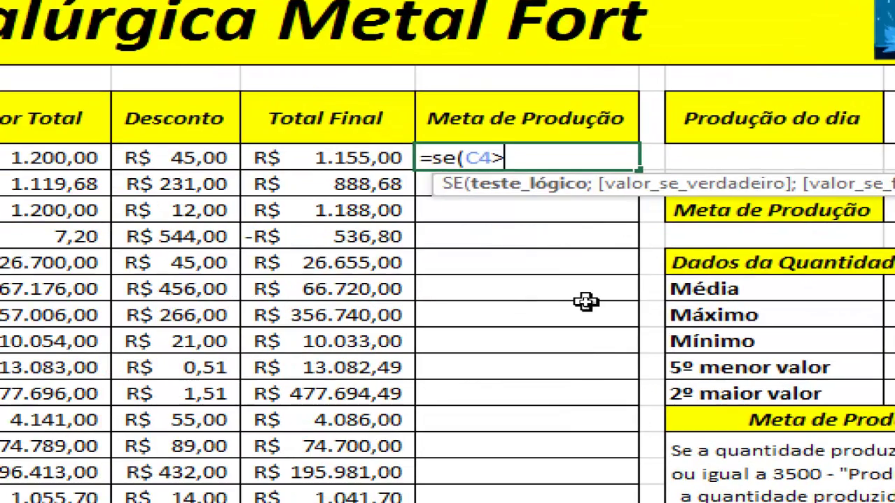
{"action": "type", "text": "="}
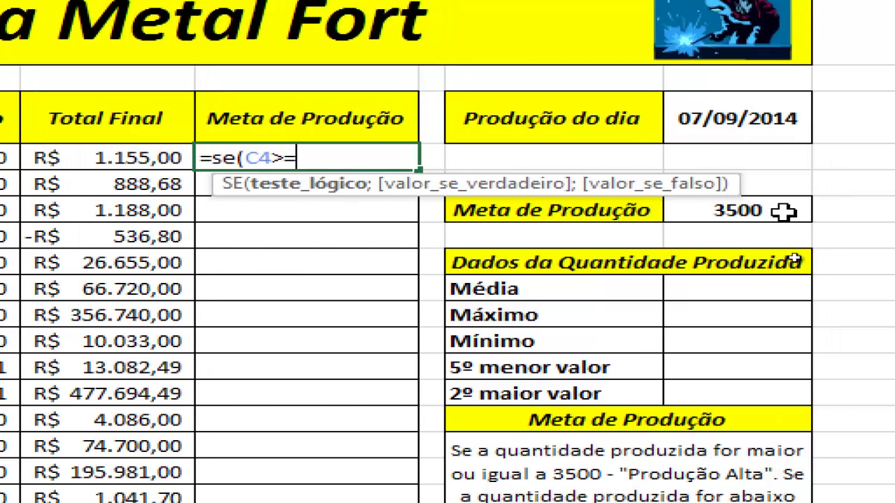
{"action": "left_click", "coordinate": [783, 212]}
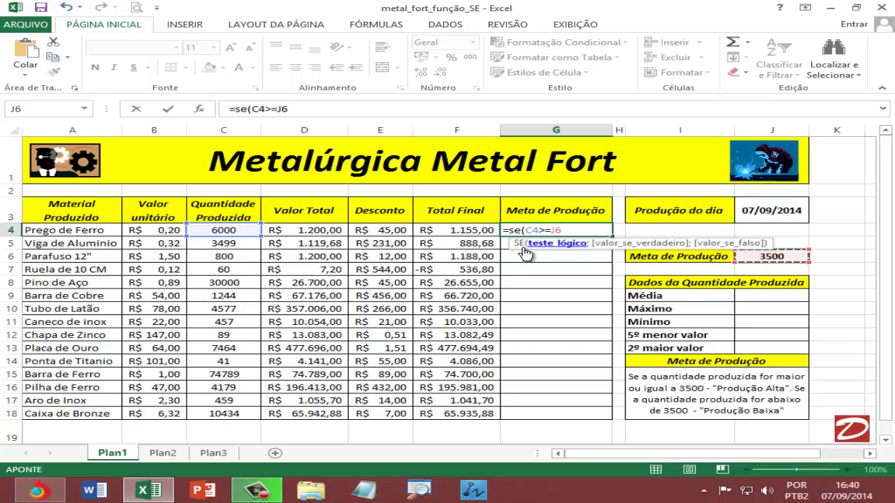
Complete the G4 formula so it returns "Produção Alta" when the test is true and "Produção Baixa" when false.
{"action": "type", "text": ";\"Pro"}
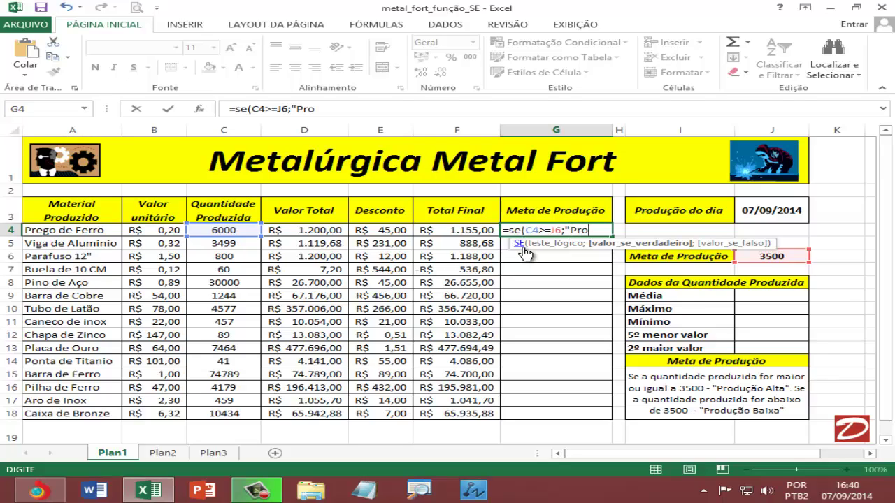
{"action": "type", "text": "dução Alta"}
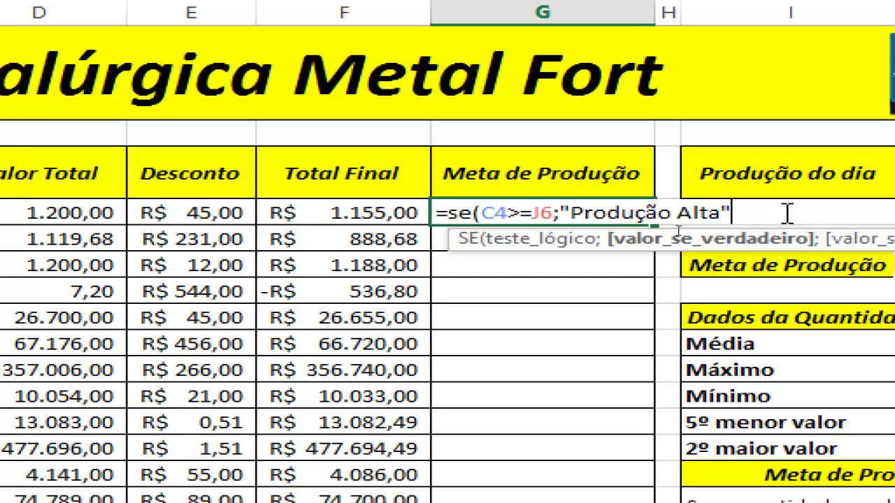
{"action": "type", "text": ";"}
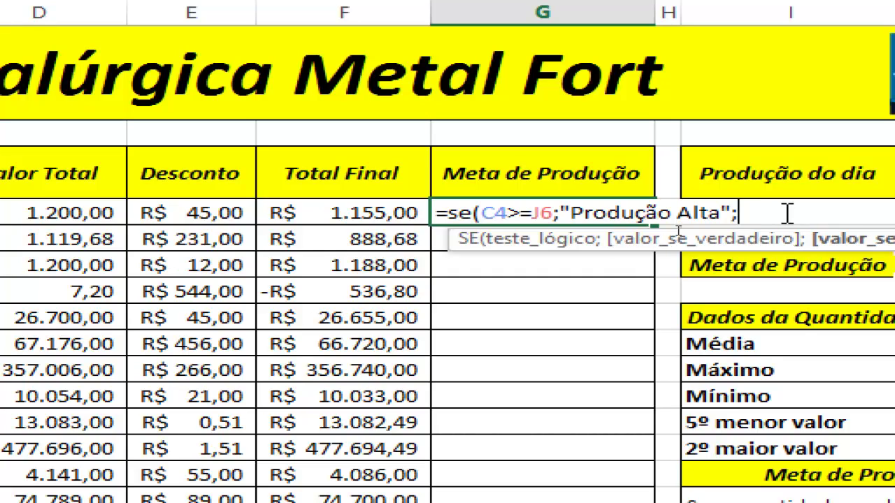
{"action": "type", "text": "\"Produção "}
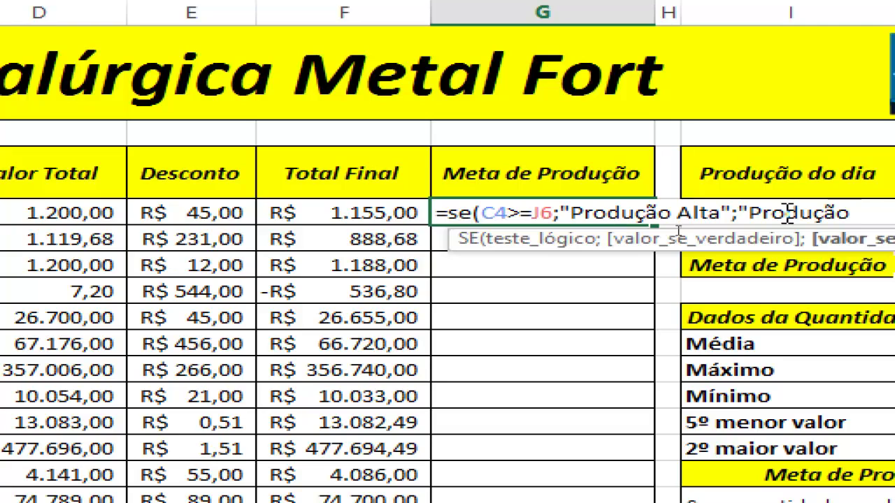
{"action": "type", "text": "B"}
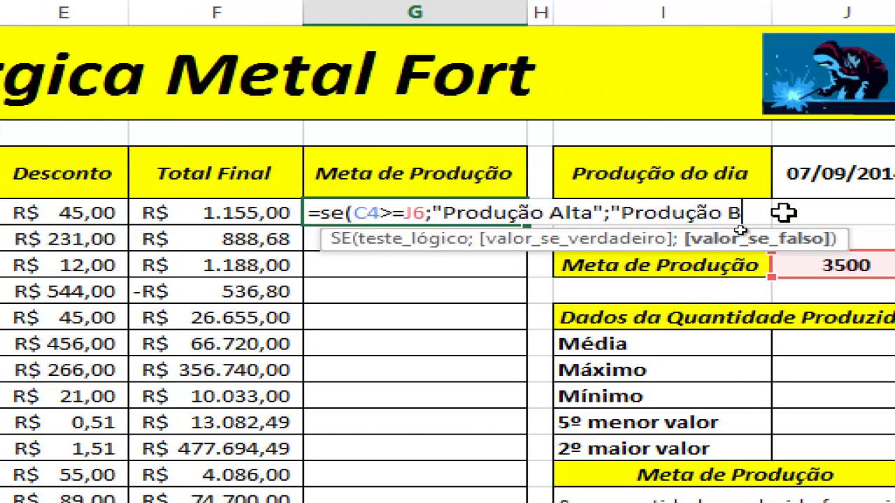
{"action": "type", "text": "aixa"}
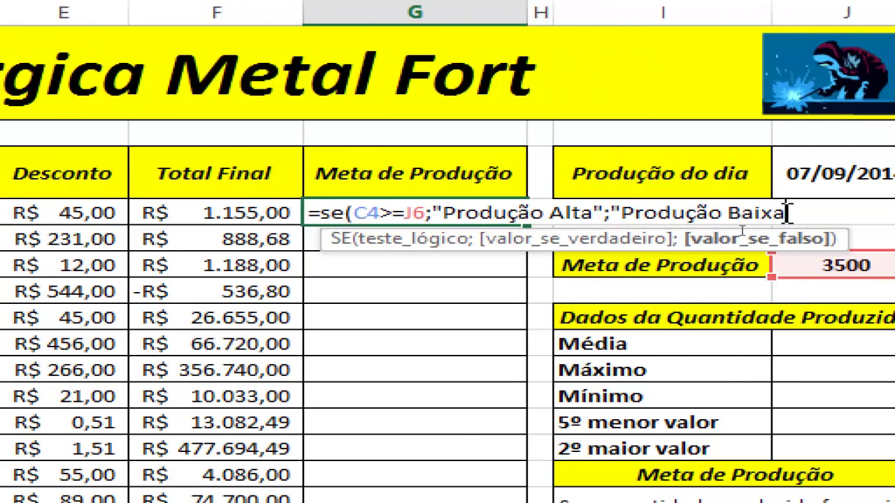
{"action": "type", "text": "\""}
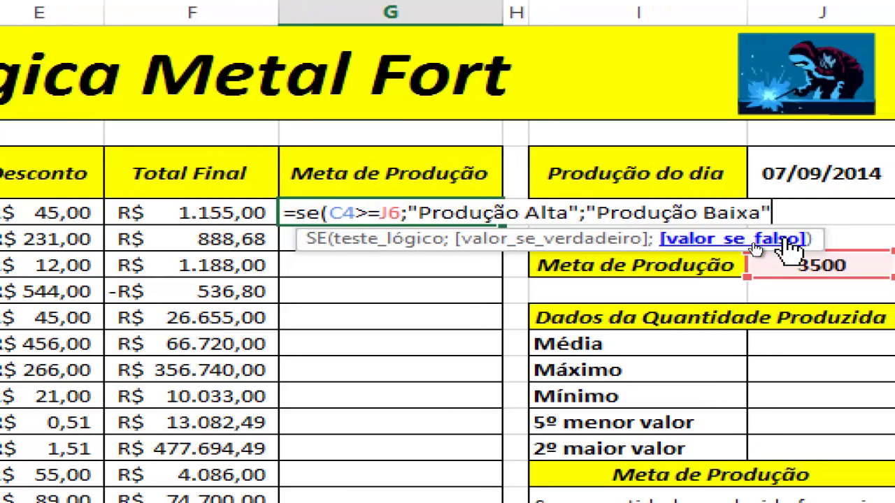
{"action": "type", "text": ")"}
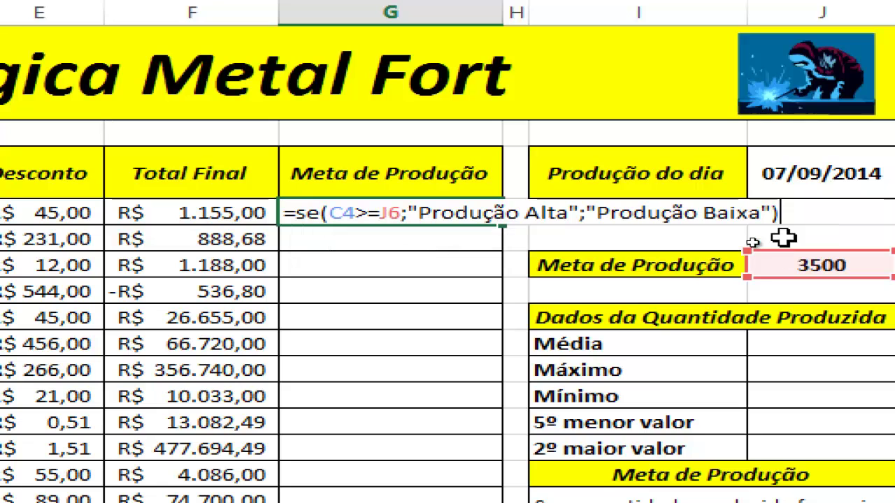
{"action": "key", "text": "Return"}
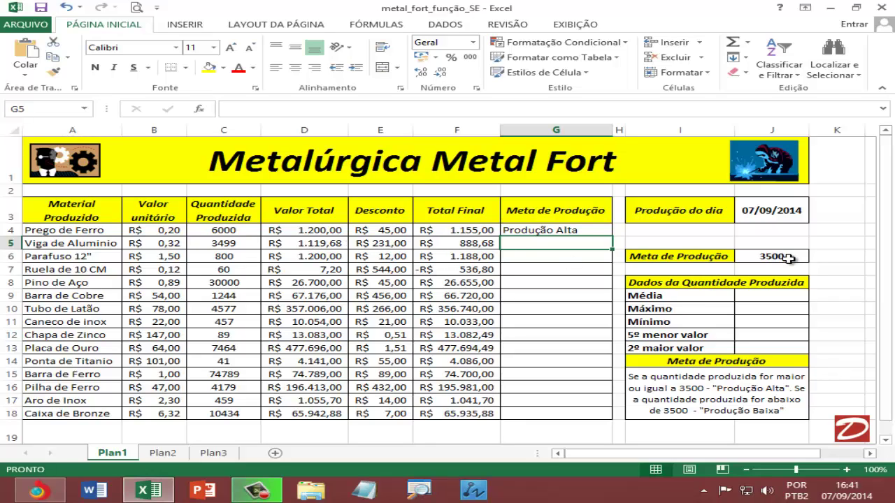
Make the J6 reference in G4's formula absolute as $J$6 and fill the formula down through G18.
{"action": "left_click", "coordinate": [568, 230]}
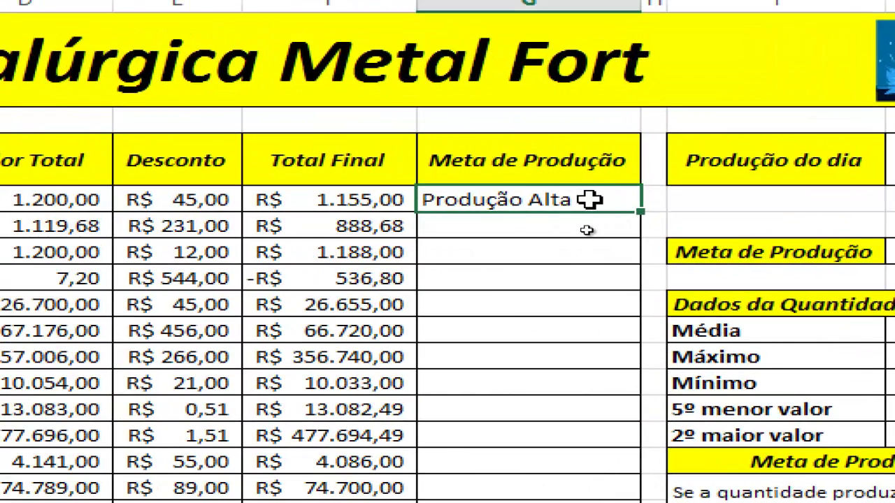
{"action": "double_click", "coordinate": [589, 200]}
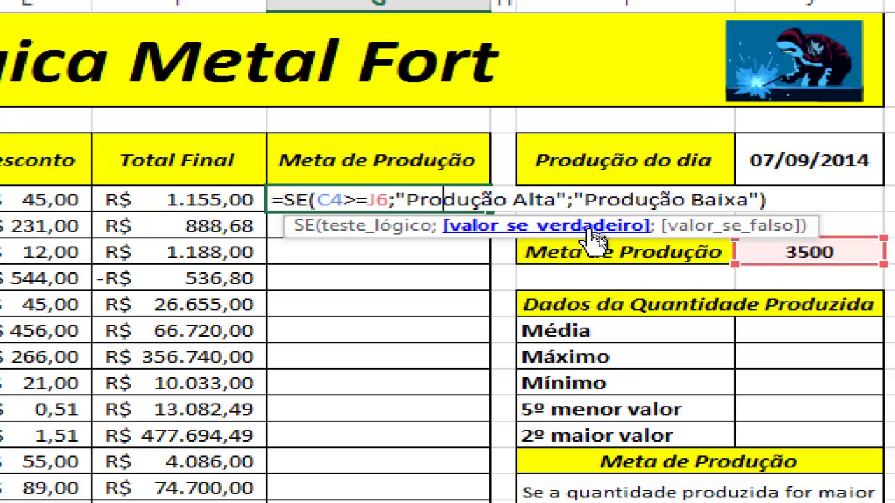
{"action": "left_click", "coordinate": [379, 199]}
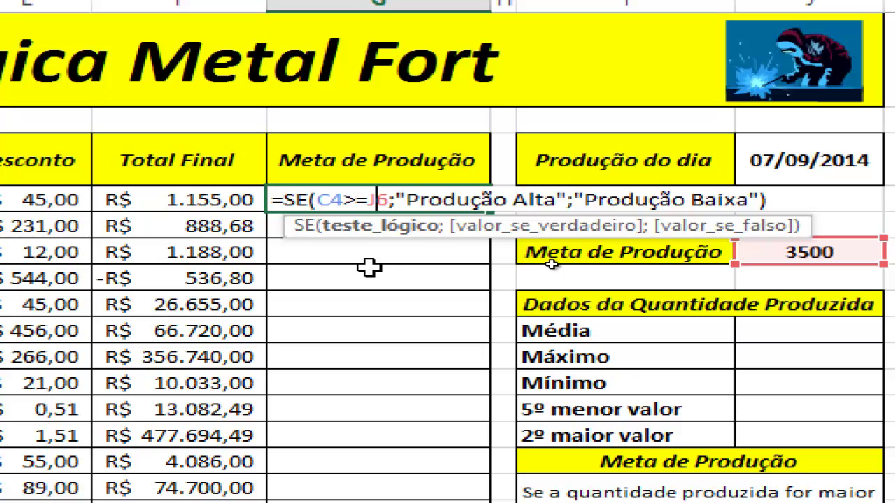
{"action": "key", "text": "F4"}
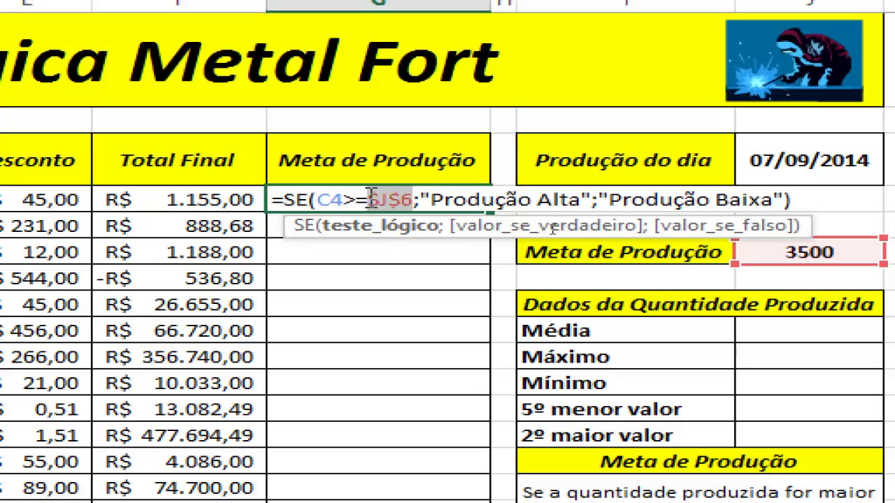
{"action": "key", "text": "Return"}
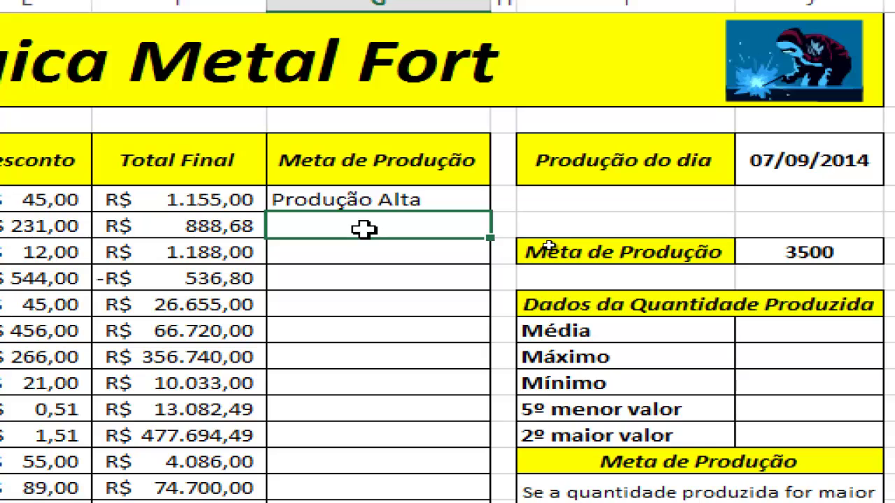
{"action": "left_click", "coordinate": [394, 199]}
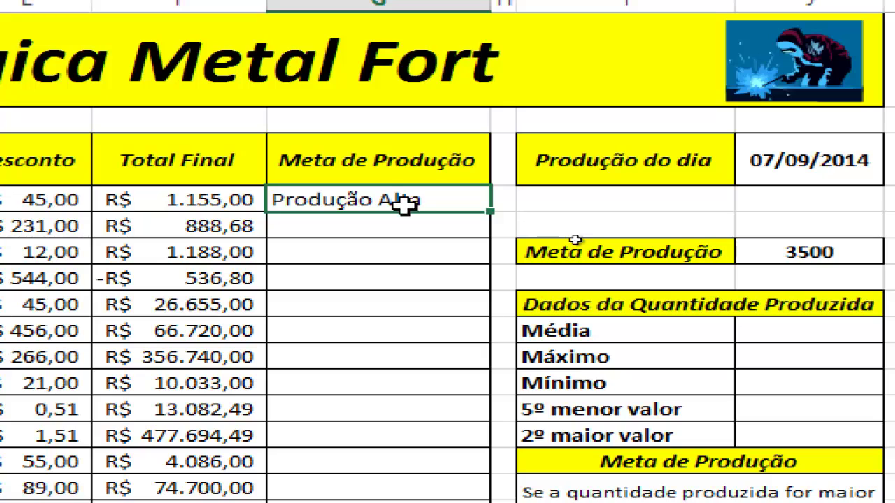
{"action": "double_click", "coordinate": [492, 213]}
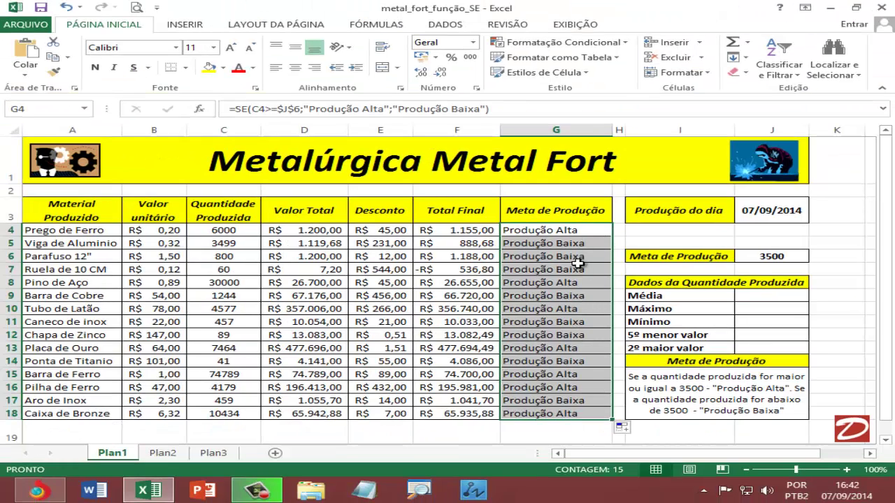
Check the copied formulas in the Meta de Produção column and compare the Barra de Cobre row with the production target.
{"action": "left_click", "coordinate": [578, 264]}
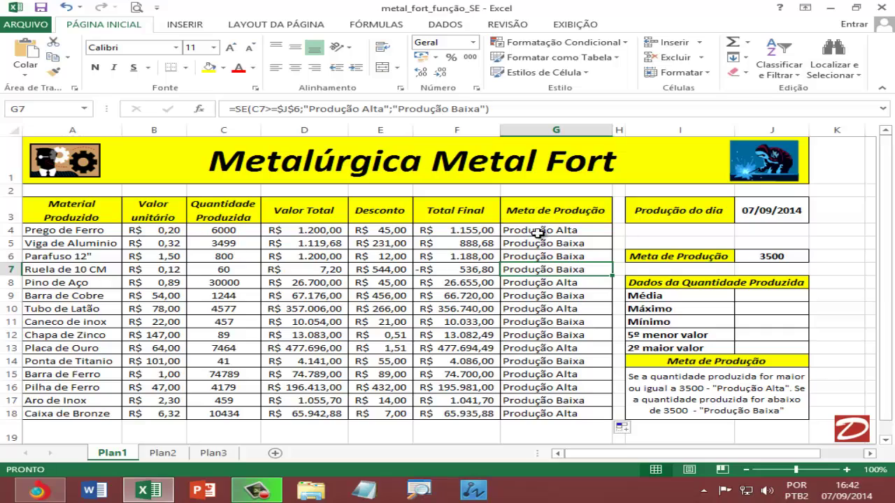
{"action": "left_click", "coordinate": [556, 242]}
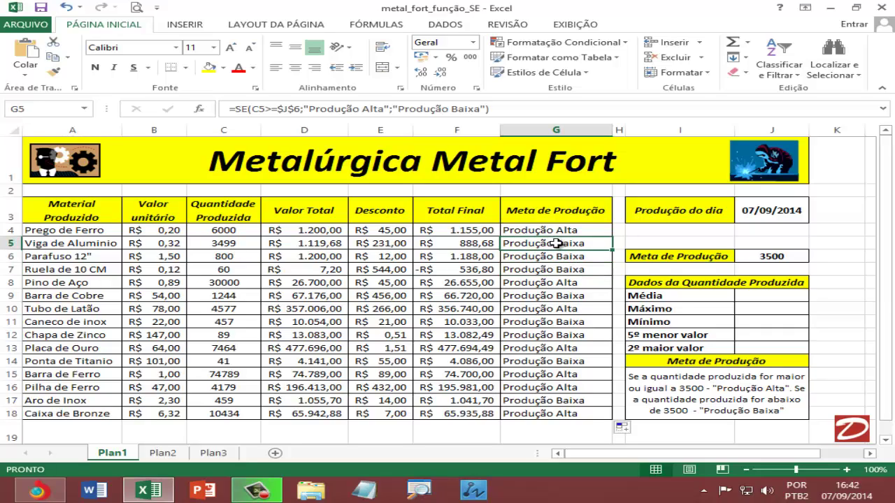
{"action": "left_click", "coordinate": [552, 283]}
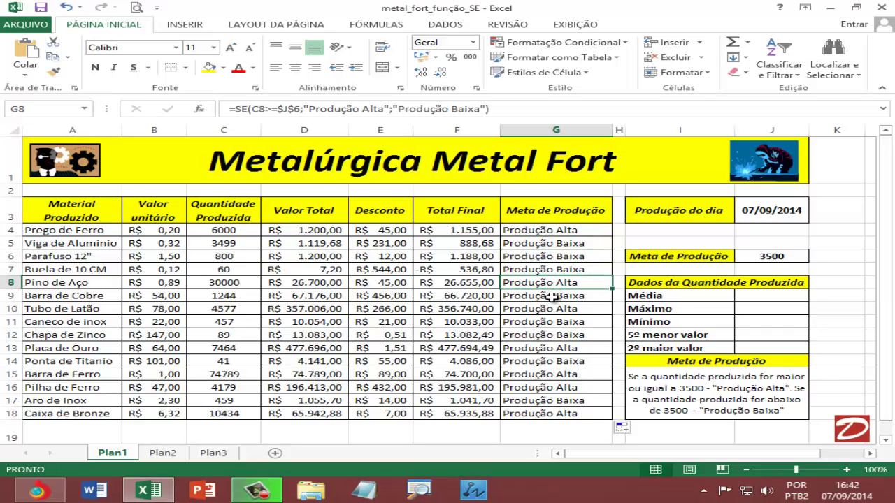
{"action": "left_click", "coordinate": [552, 297]}
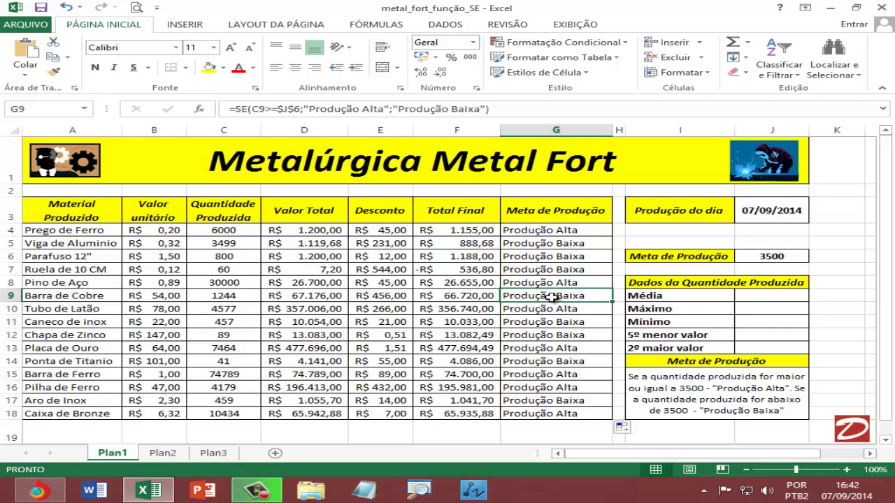
{"action": "left_click_drag", "start_coordinate": [50, 296], "coordinate": [549, 295]}
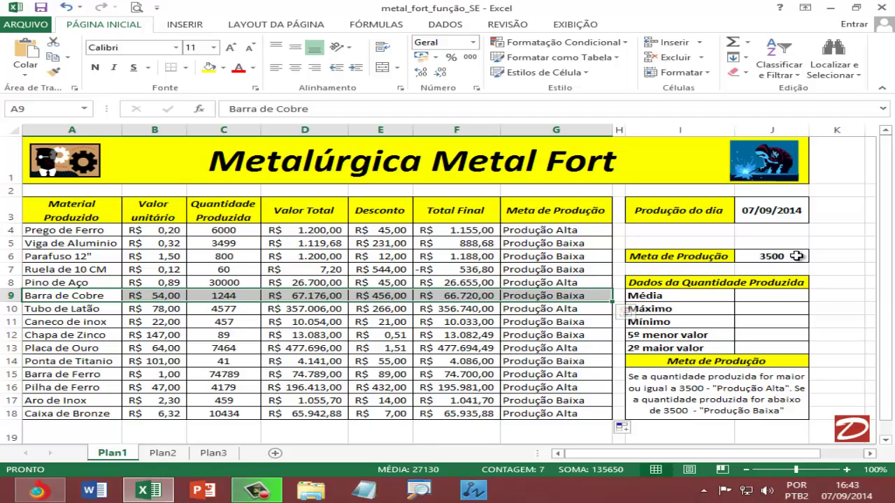
{"action": "left_click", "coordinate": [567, 310]}
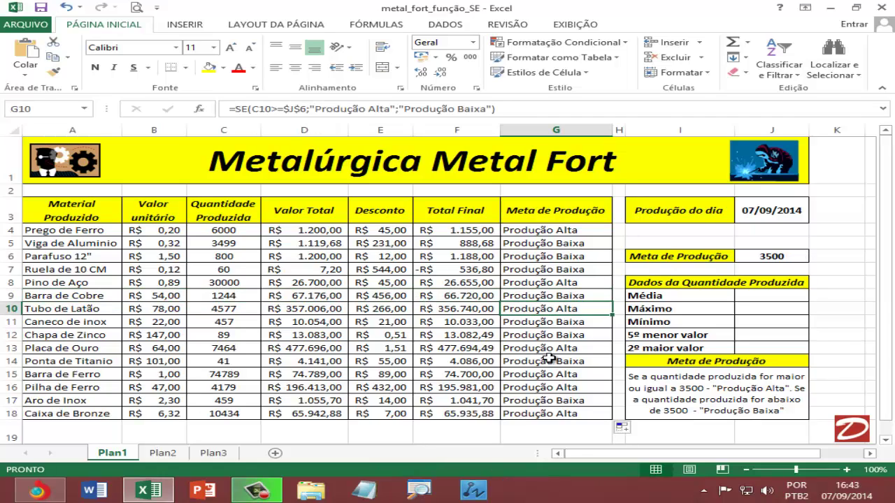